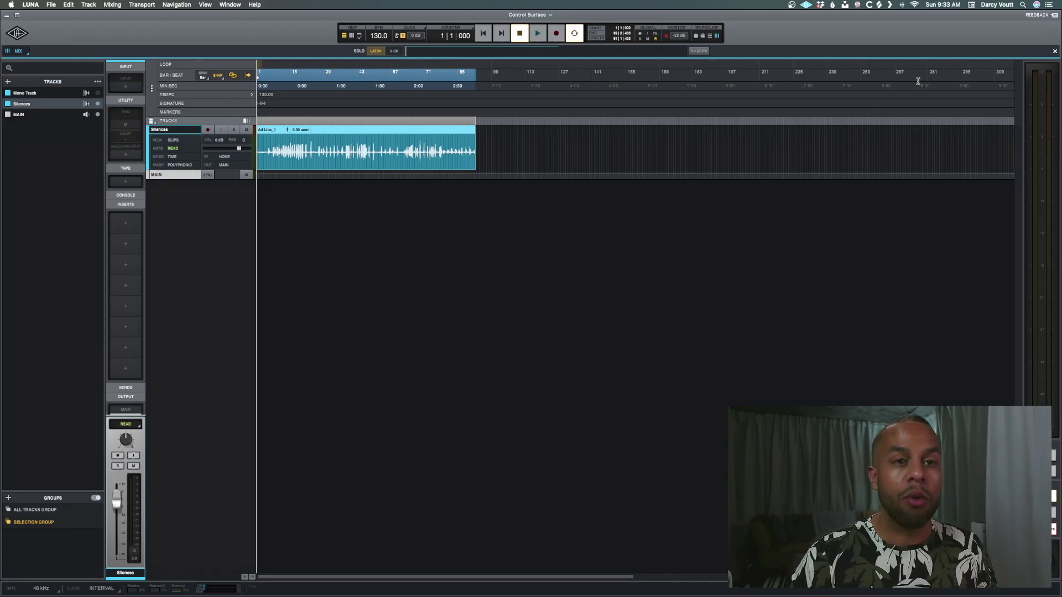
Open the feedback report form, look over its topic, summary and description fields, and close it without sending.
left_click(1039, 16)
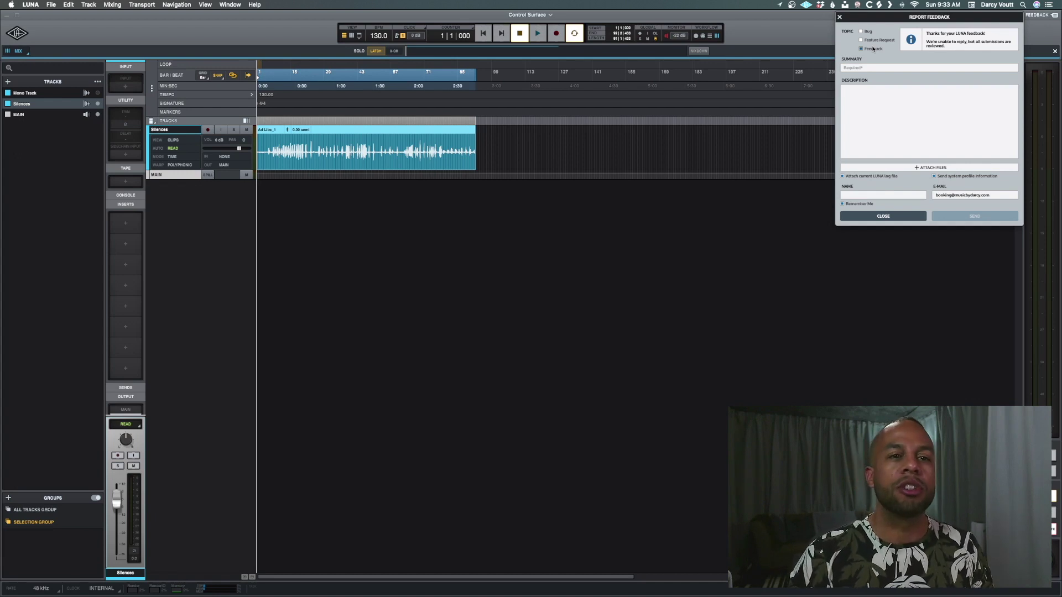
left_click(861, 67)
left_click(861, 123)
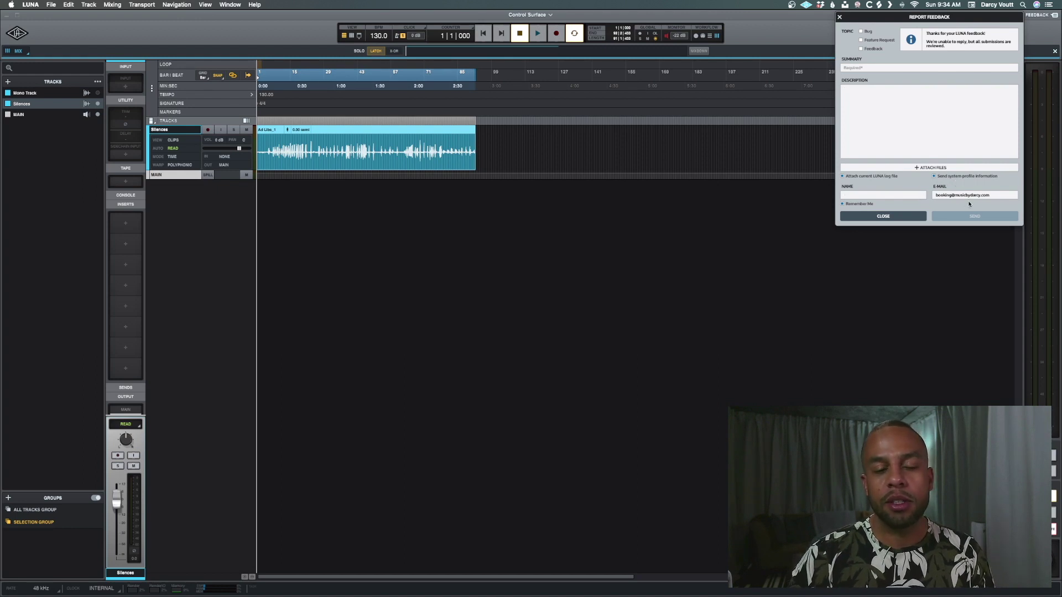
left_click(914, 219)
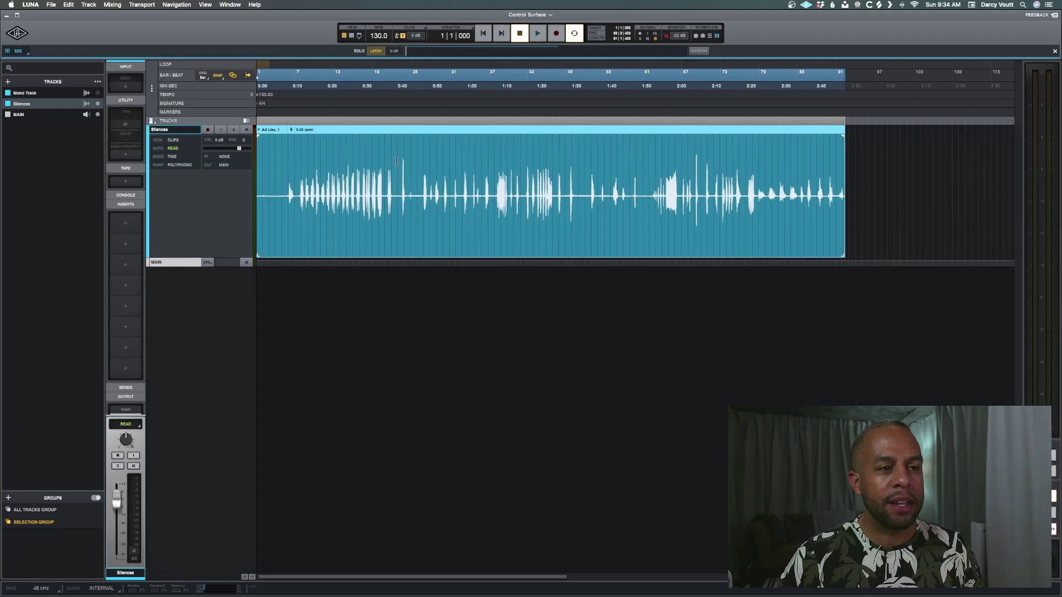
Delete the silence before the first phrase and the silent stretch between bars 25 and 27 in the Silences track's clip.
scroll(396, 161, "up", 4)
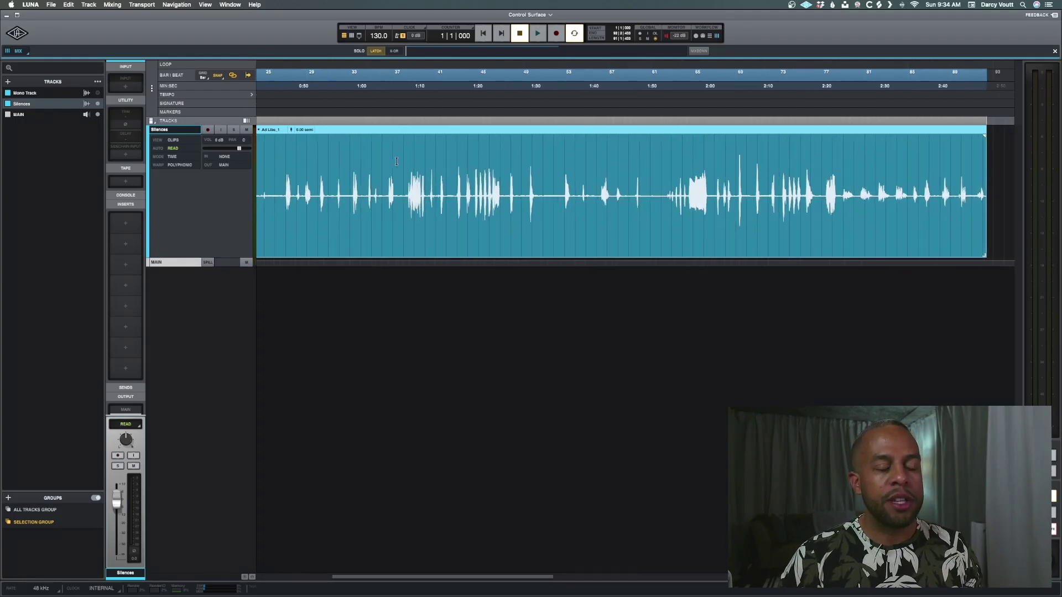
scroll(396, 161, "left", 10)
scroll(400, 156, "up", 5)
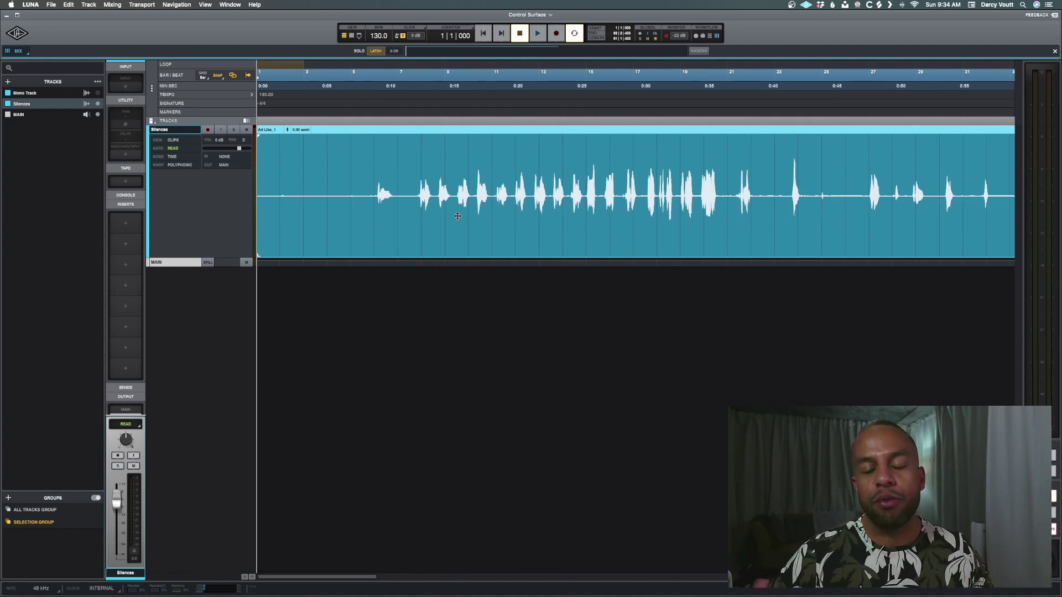
left_click(406, 182)
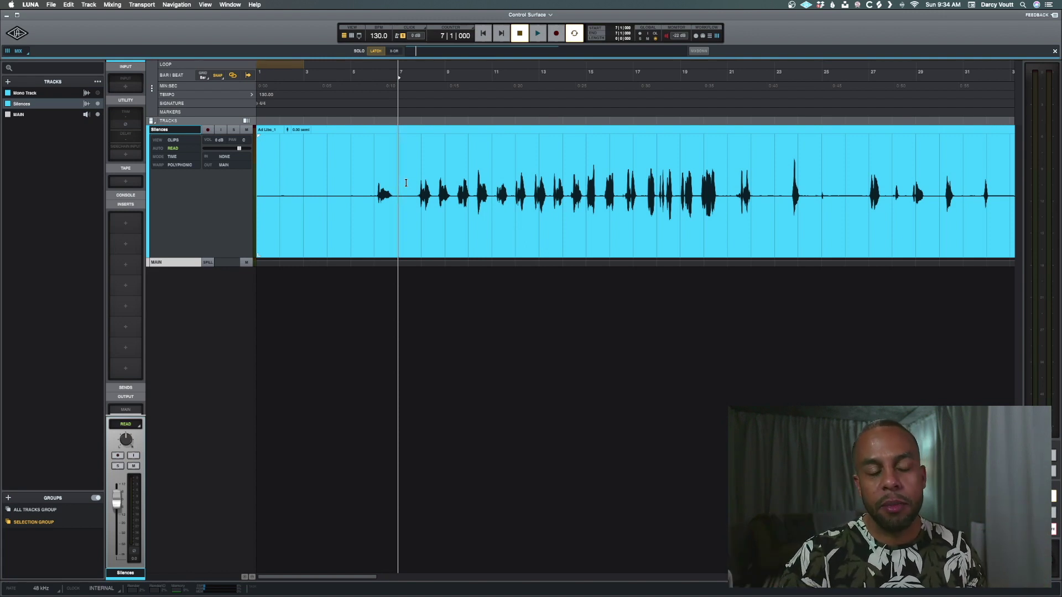
left_click_drag(375, 190, 173, 177)
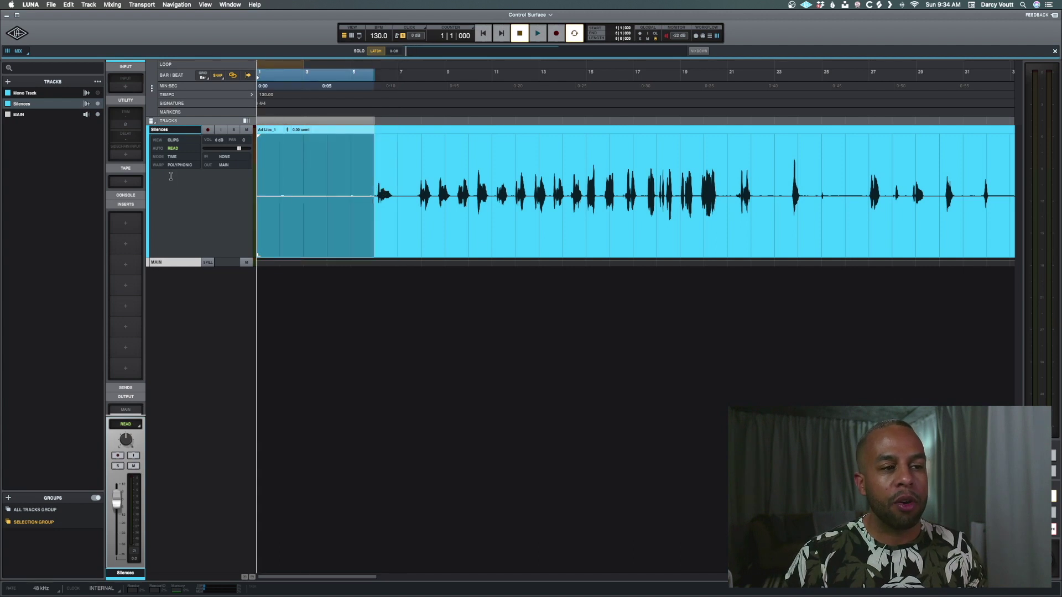
key("Delete")
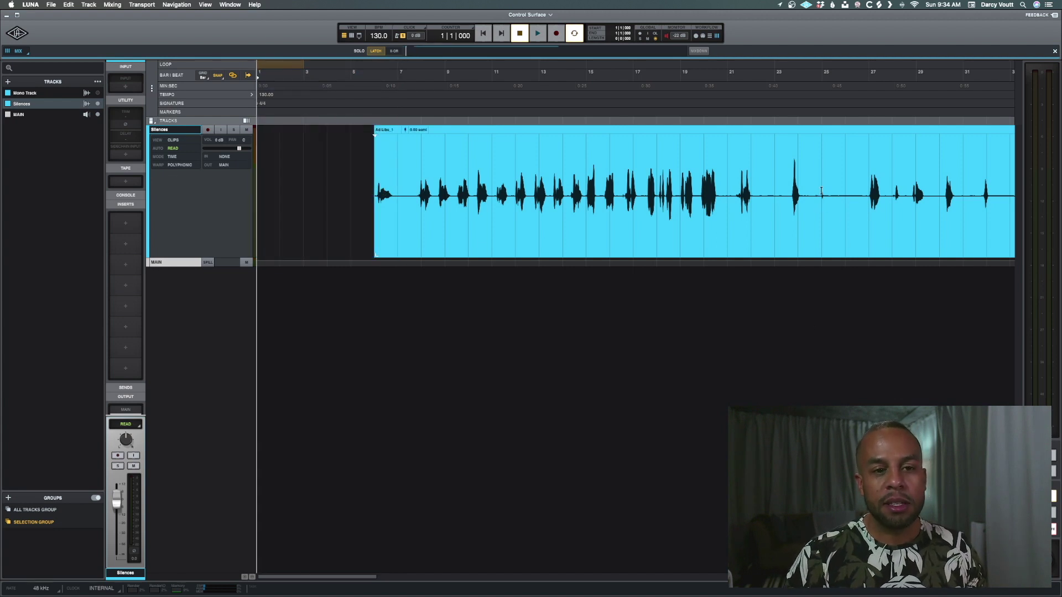
left_click_drag(823, 206, 857, 190)
key("Delete")
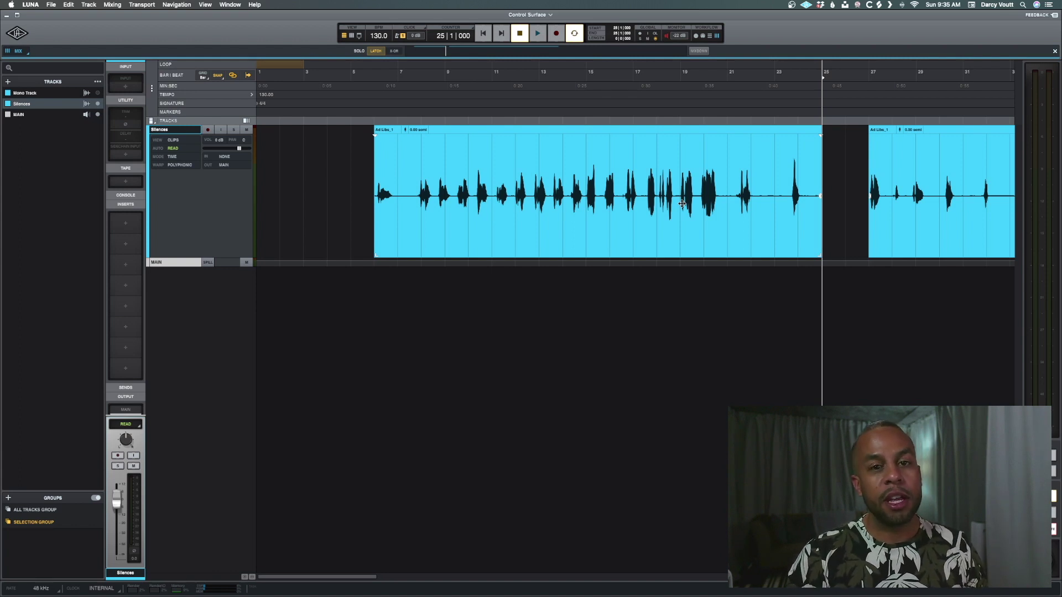
Select the quiet gap after bar 22 in the Silences clip and view the editing options offered for the clip.
left_click_drag(751, 194, 788, 187)
right_click(770, 196)
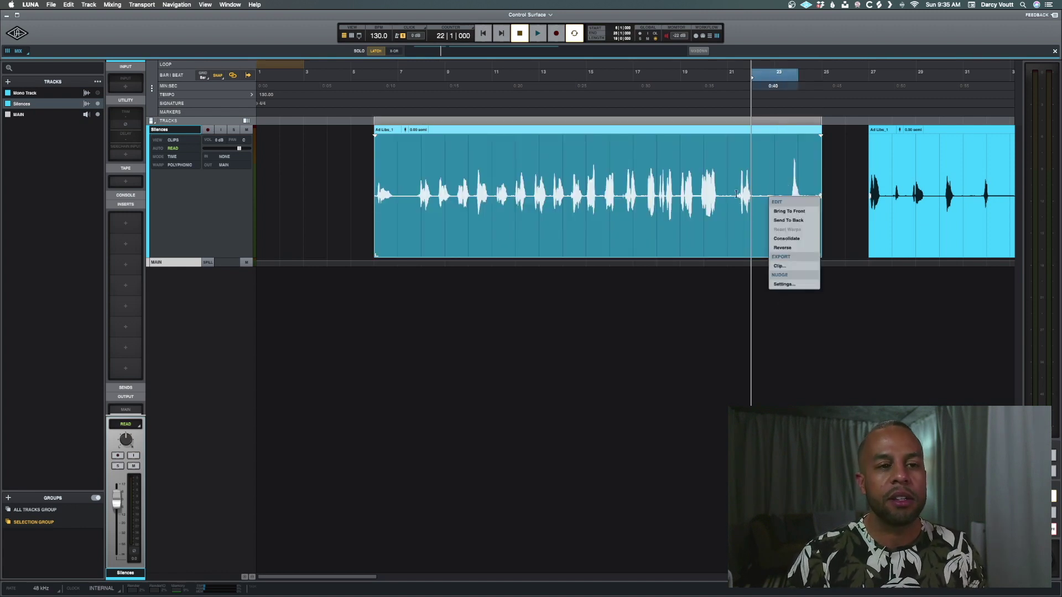
left_click(737, 194)
left_click_drag(757, 188, 788, 191)
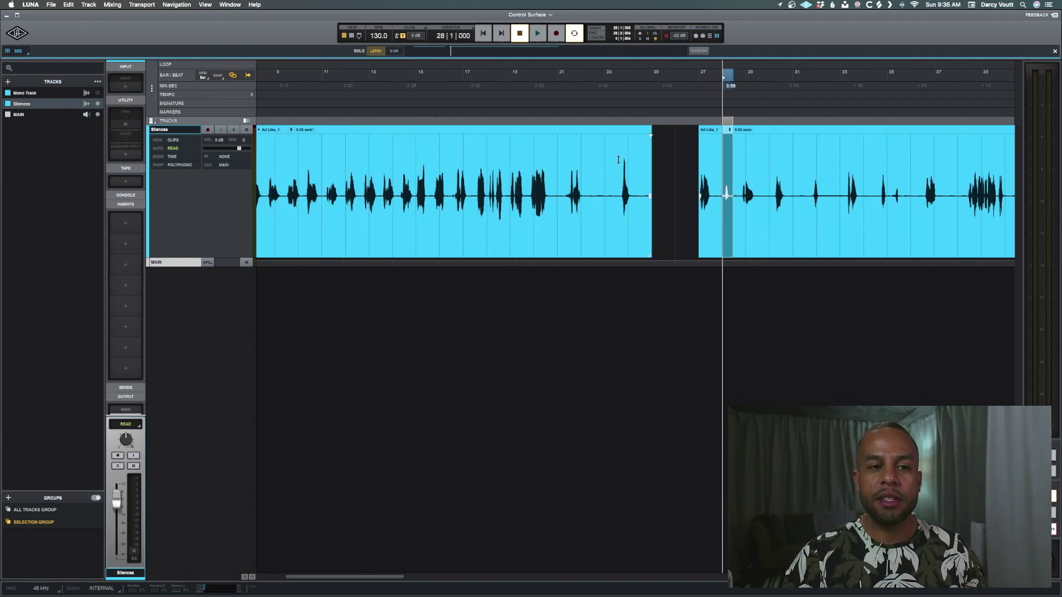
Delete the silence in the Silences clip between the phrase ending near bar 22 and the one before bar 24.
left_click_drag(585, 165, 621, 161)
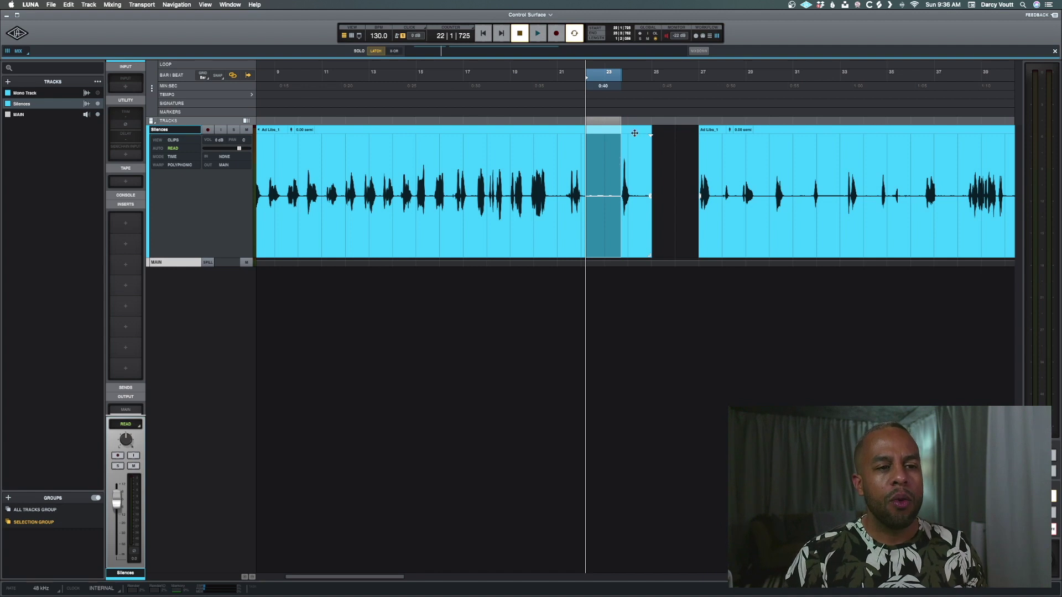
key("super+equal")
key("super+equal")
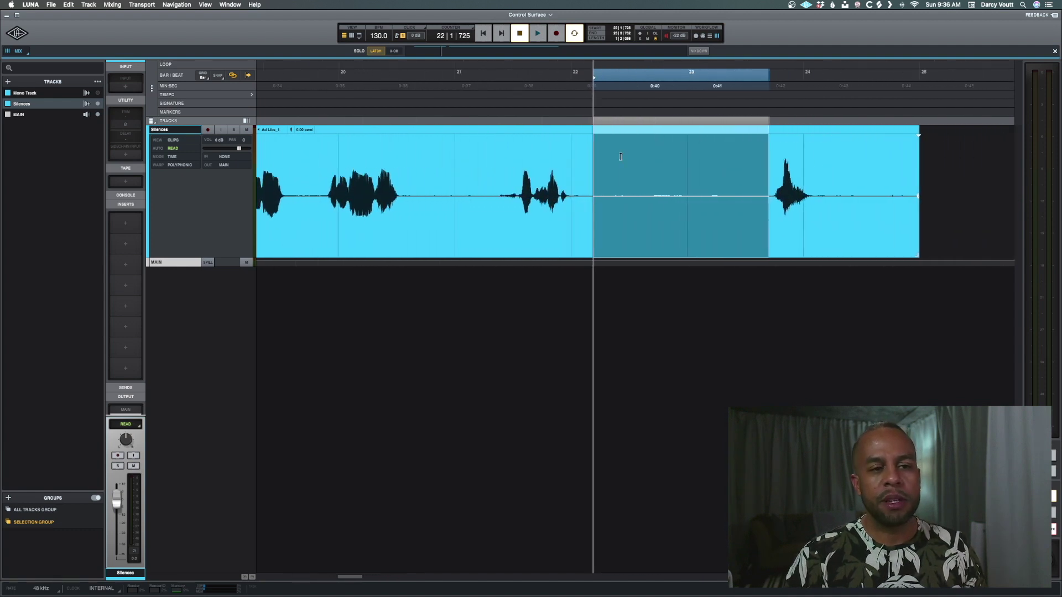
left_click(564, 166)
left_click_drag(579, 176, 758, 180)
key("Delete")
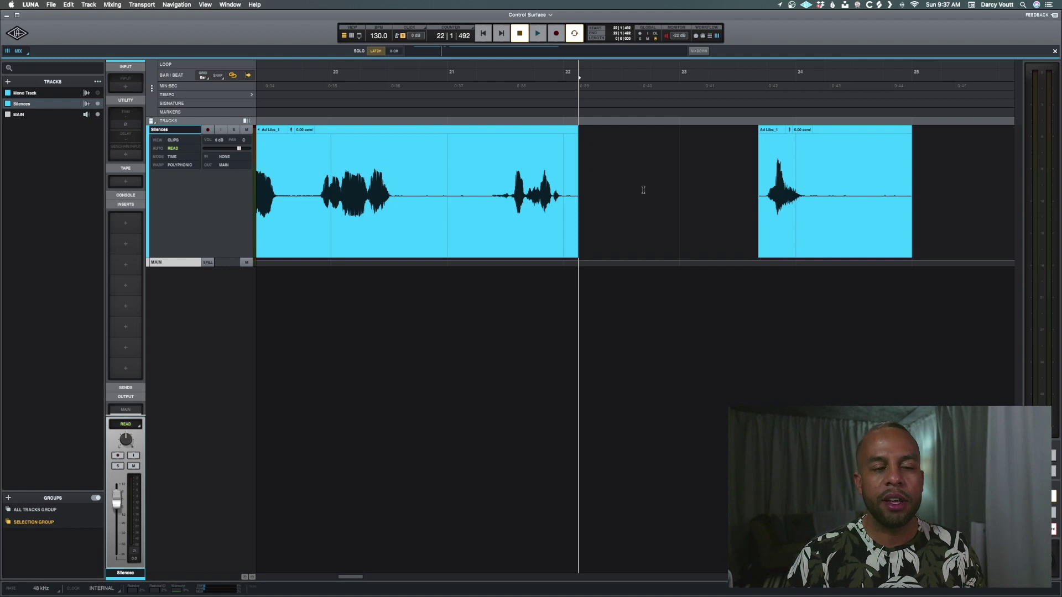
Add a fade-out to the clip ending near bar 22 and a fade-in to the clip that starts before bar 24.
left_click_drag(598, 205, 561, 203)
key("super+f")
left_click_drag(683, 200, 766, 200)
key("super+f")
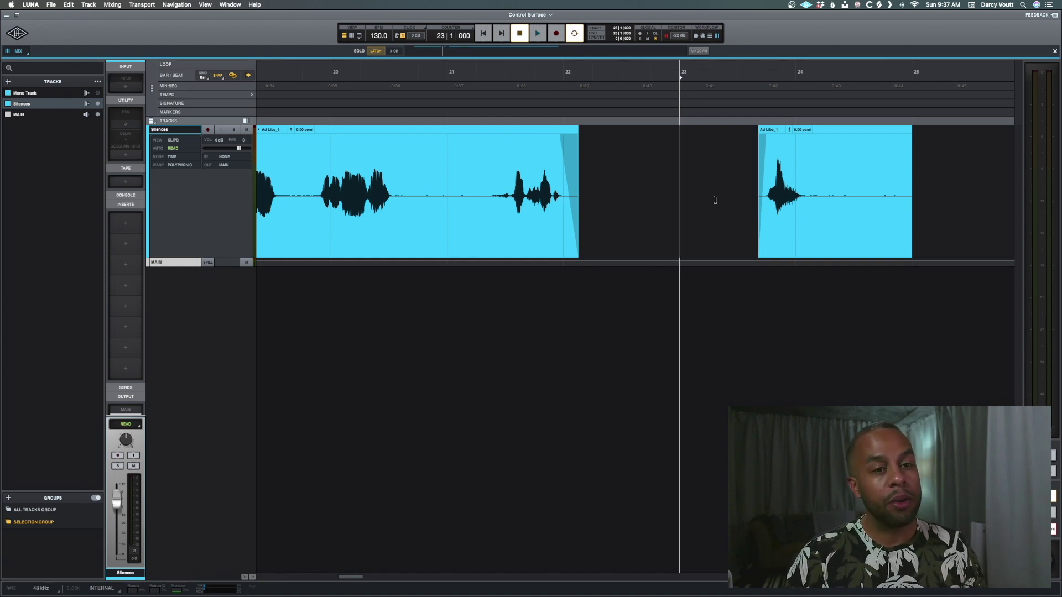
Hide the Silences track, show Mono Track instead, and select its vocal clip.
key("r")
key("r")
key("r")
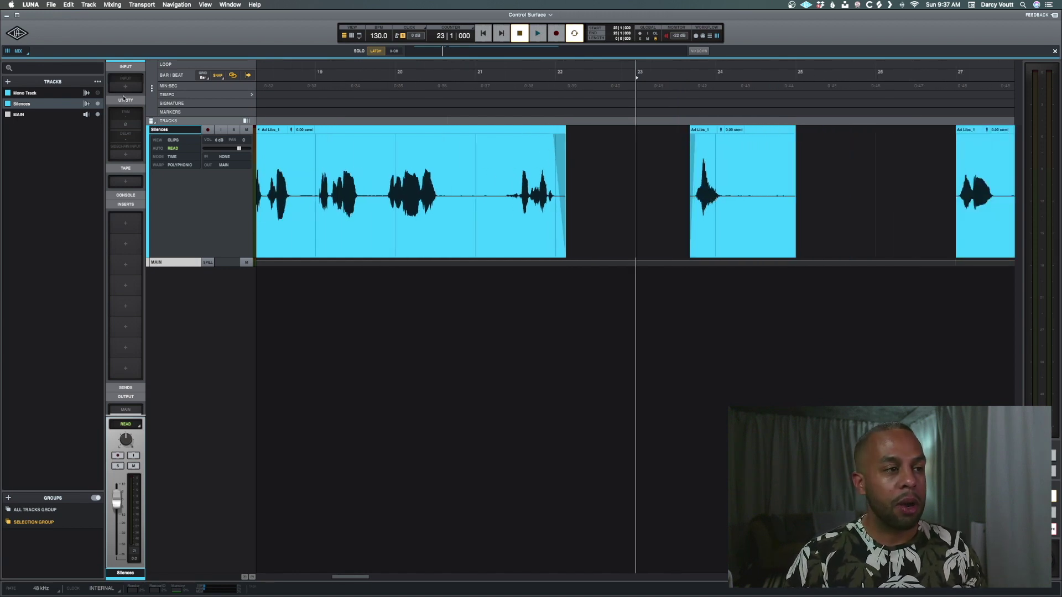
left_click(98, 103)
left_click(98, 93)
left_click(575, 262)
Delete the short breath between two phrases just after bar 22 in the Mono Track clip.
key("t")
key("t")
key("t")
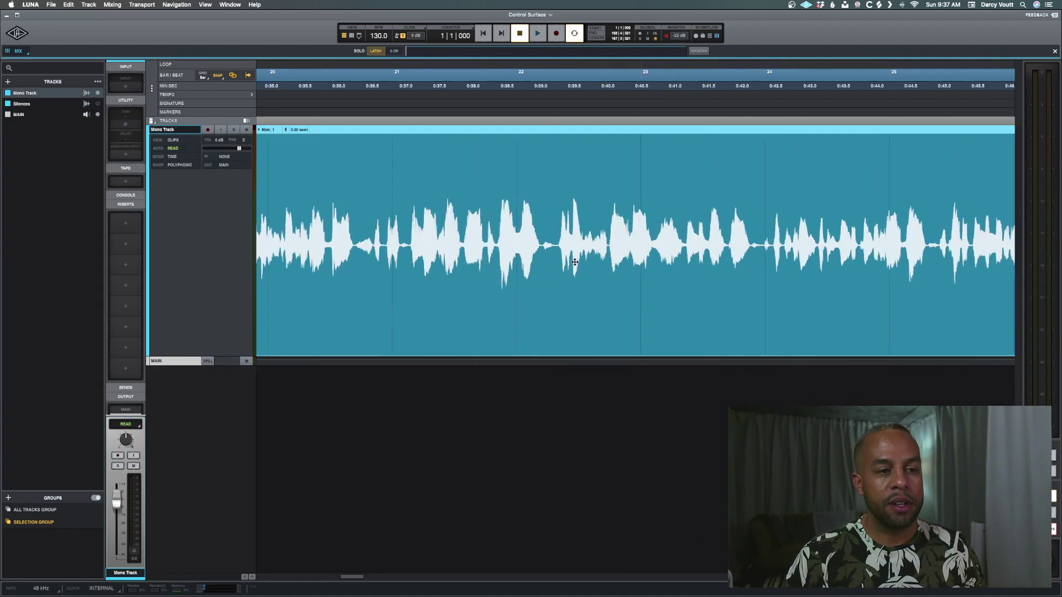
left_click(458, 217)
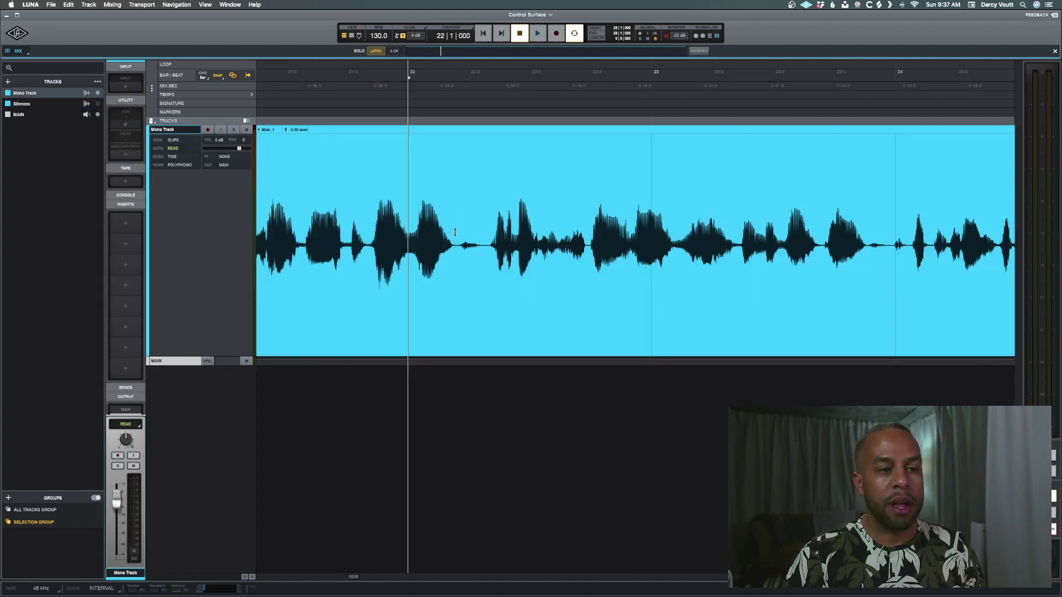
left_click_drag(455, 234, 487, 233)
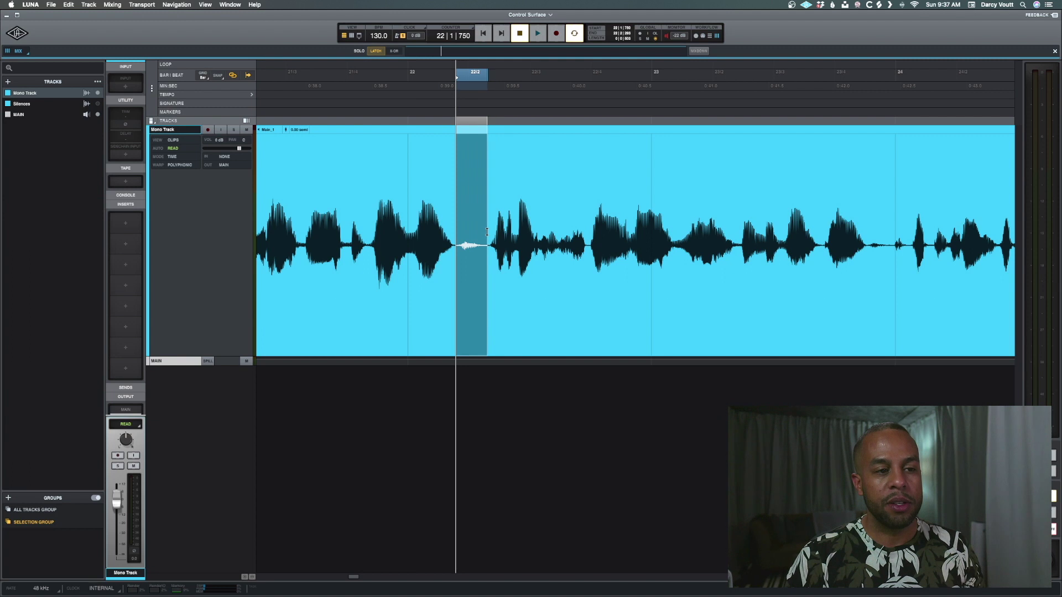
key("Delete")
left_click(471, 230)
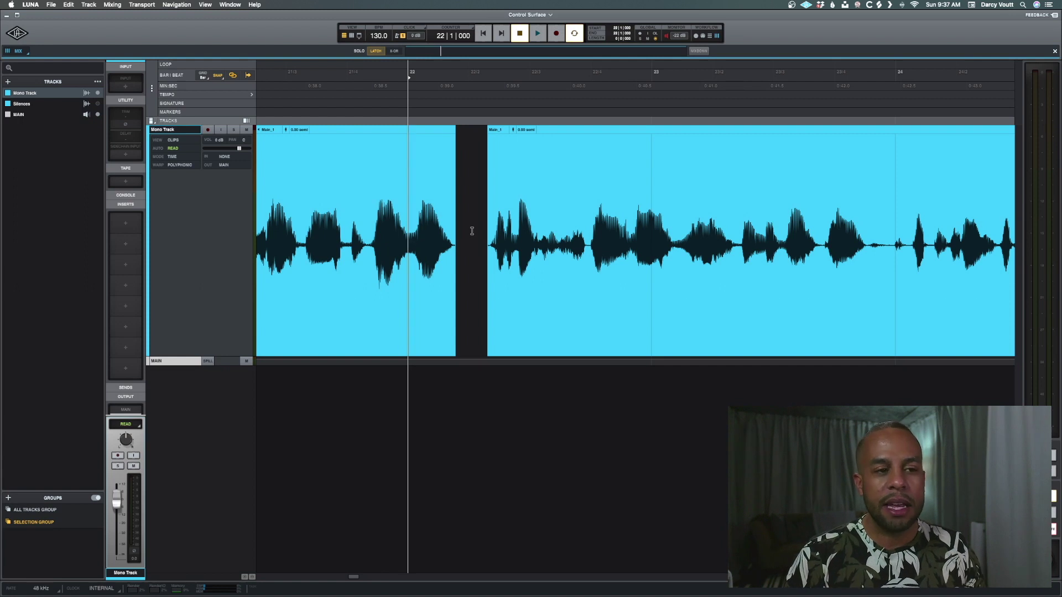
Delete the short sound at beat 21|4 in the Mono Track clip.
left_click_drag(346, 249, 365, 233)
key("super+bracketright")
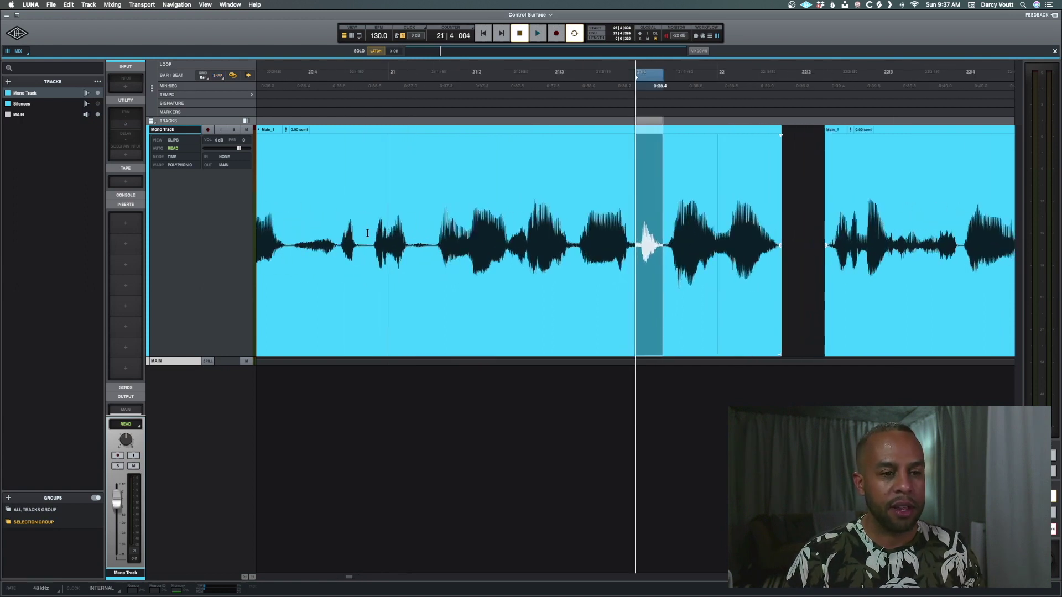
key("Delete")
key("super+bracketright")
key("super+bracketright")
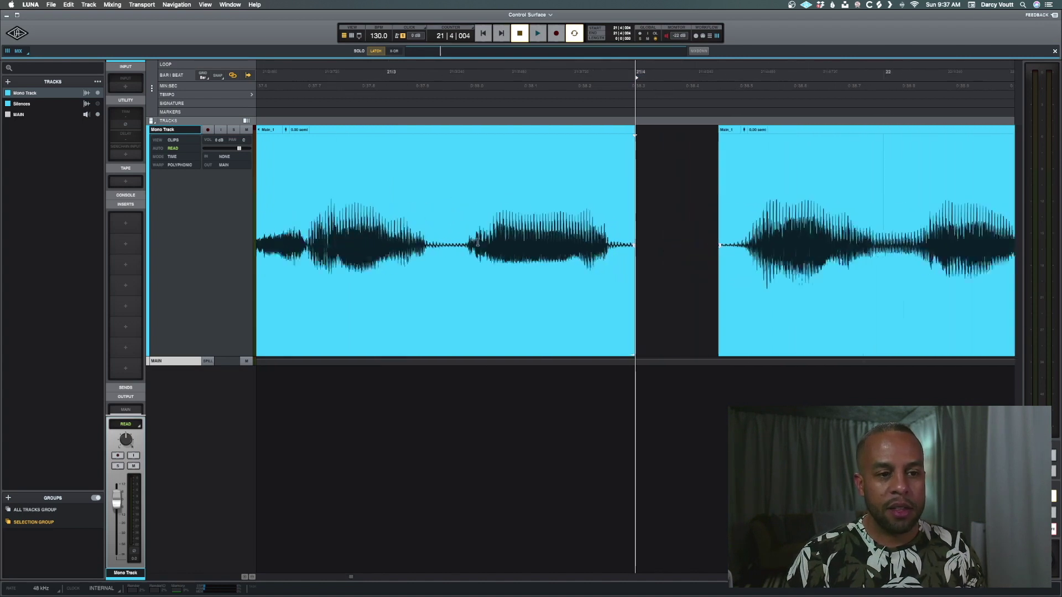
left_click_drag(635, 240, 626, 235)
key("Right")
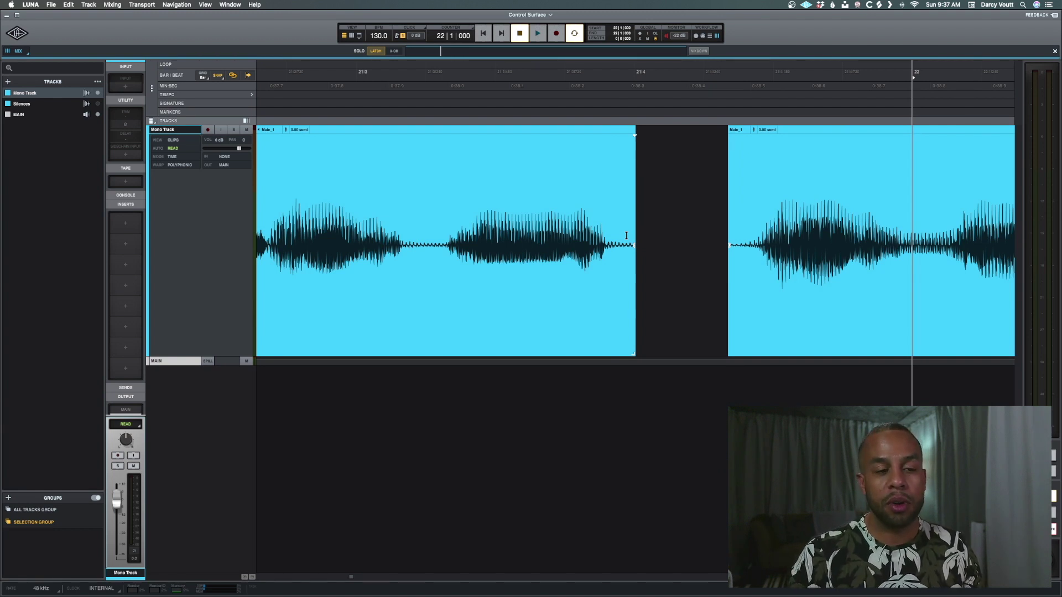
left_click_drag(647, 244, 621, 239)
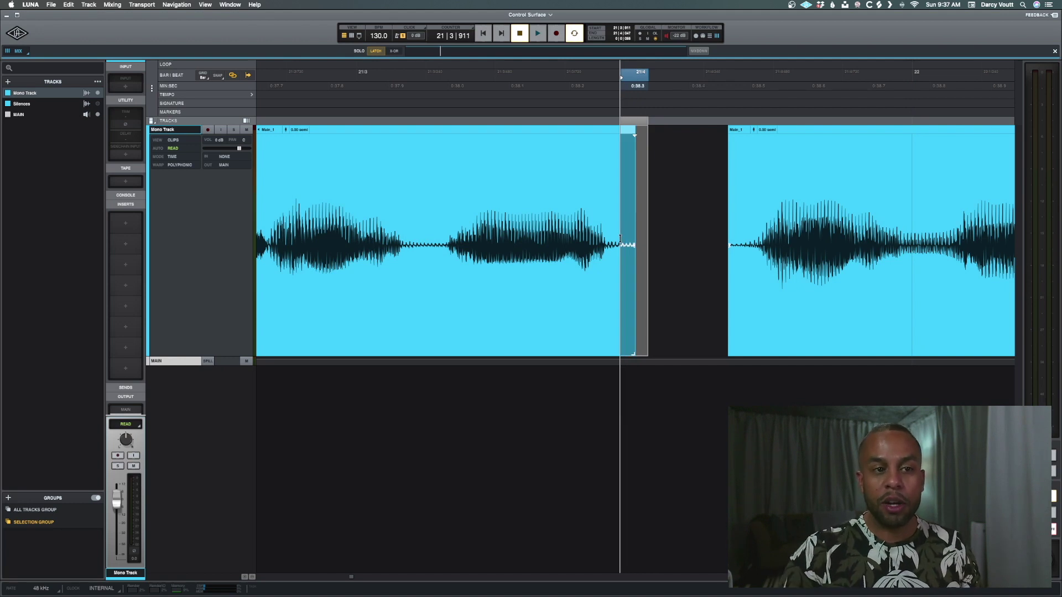
left_click(652, 237)
left_click(638, 239)
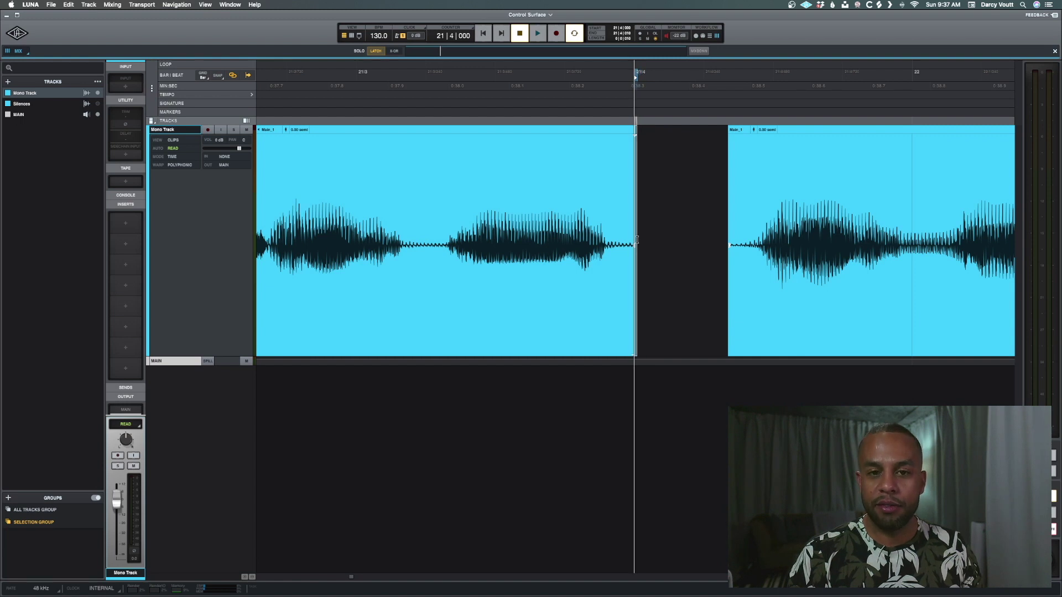
Add a fade-out before the gap at beat 21|4 and a fade-in after it, and undo both fades.
left_click_drag(659, 253, 617, 251)
key("f")
left_click_drag(704, 251, 750, 252)
key("f")
left_click(673, 257)
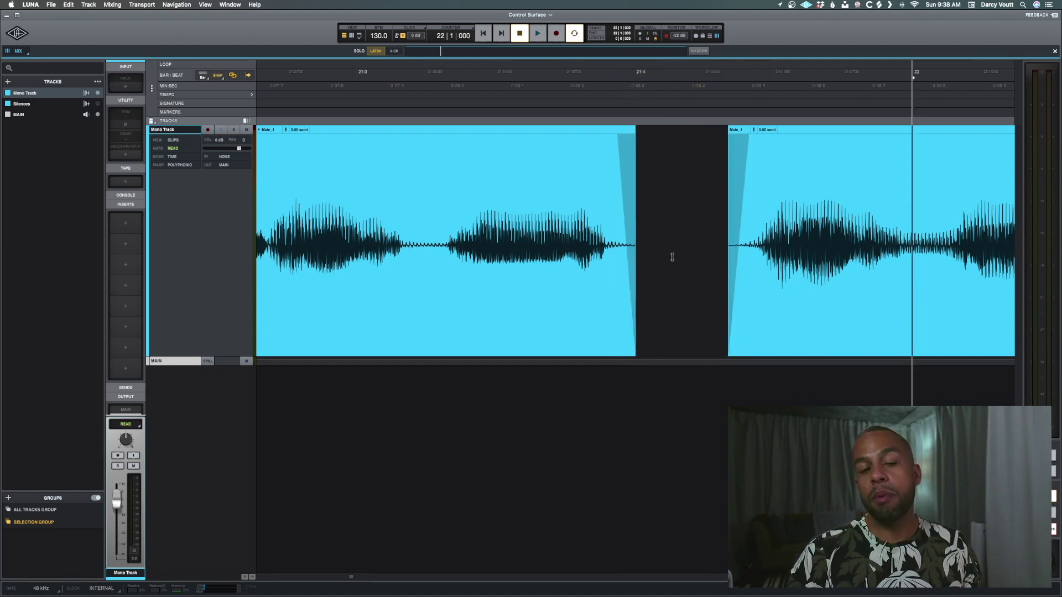
key("super+z")
key("super+z")
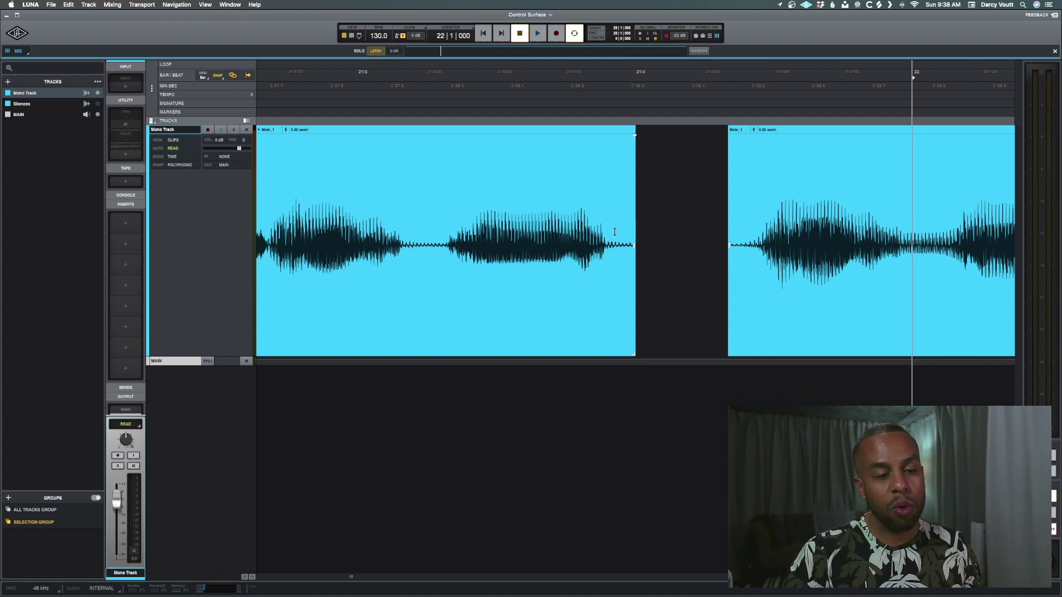
Try to delete the part of the vocal phrase shortly after beat 21|3 in the Mono Track clip.
left_click_drag(428, 222, 544, 211)
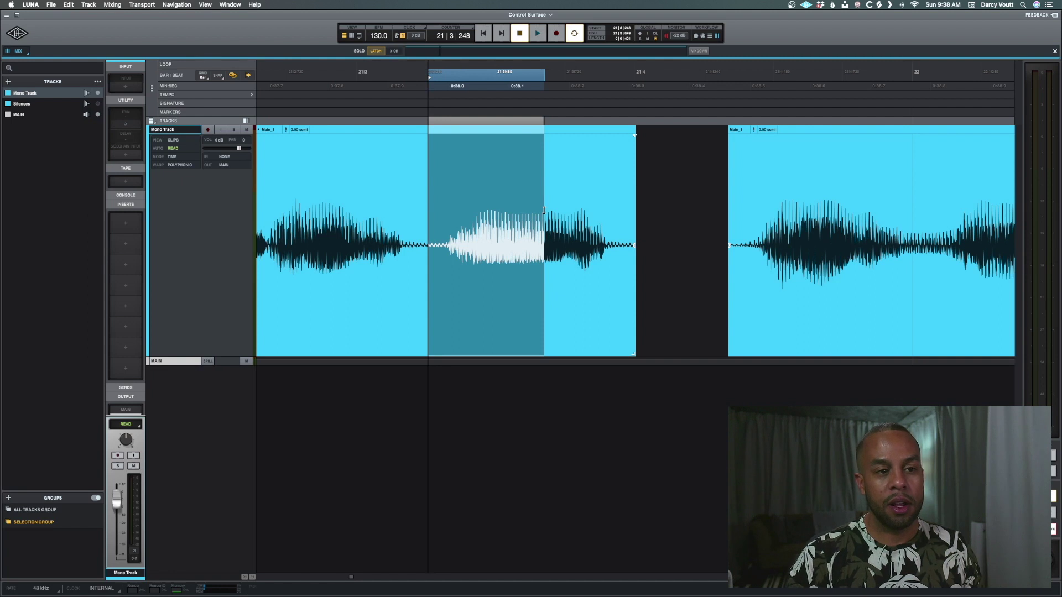
key("Delete")
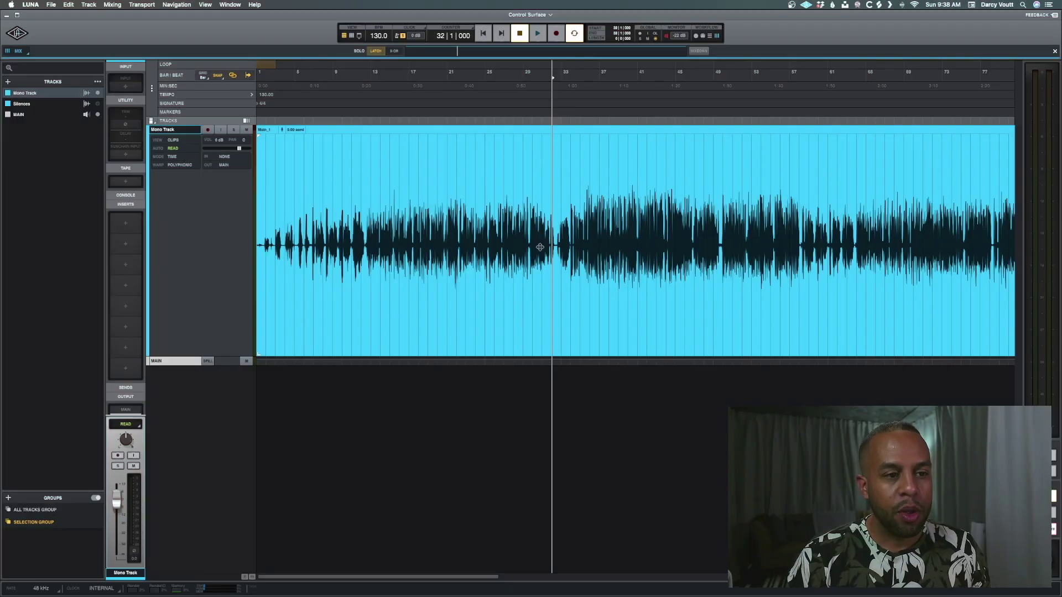
Select the whole Mono Track clip and examine the track commands for converting to stereo or mono.
left_click(292, 173)
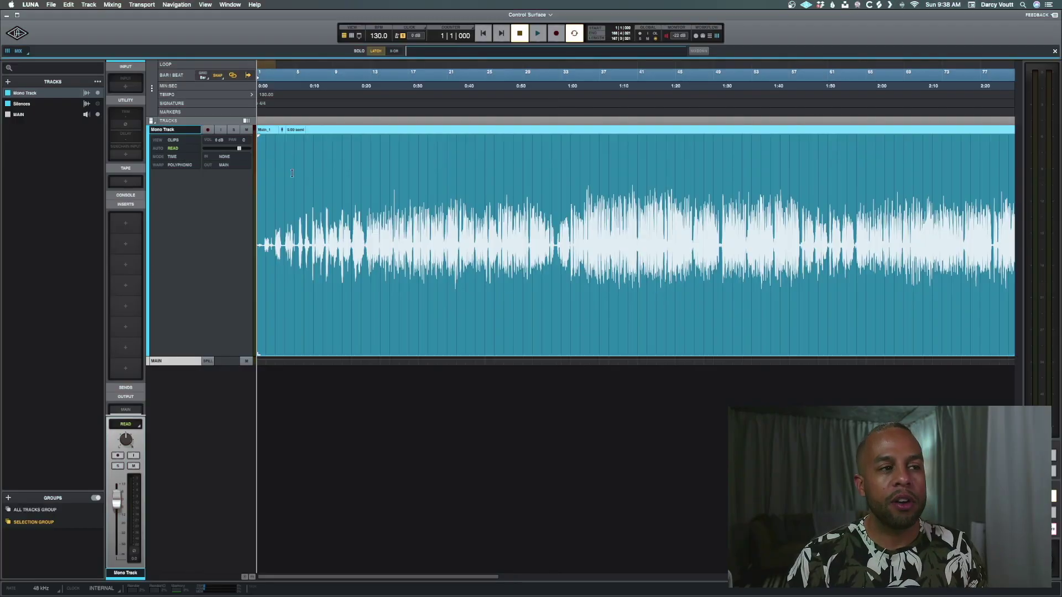
left_click(90, 5)
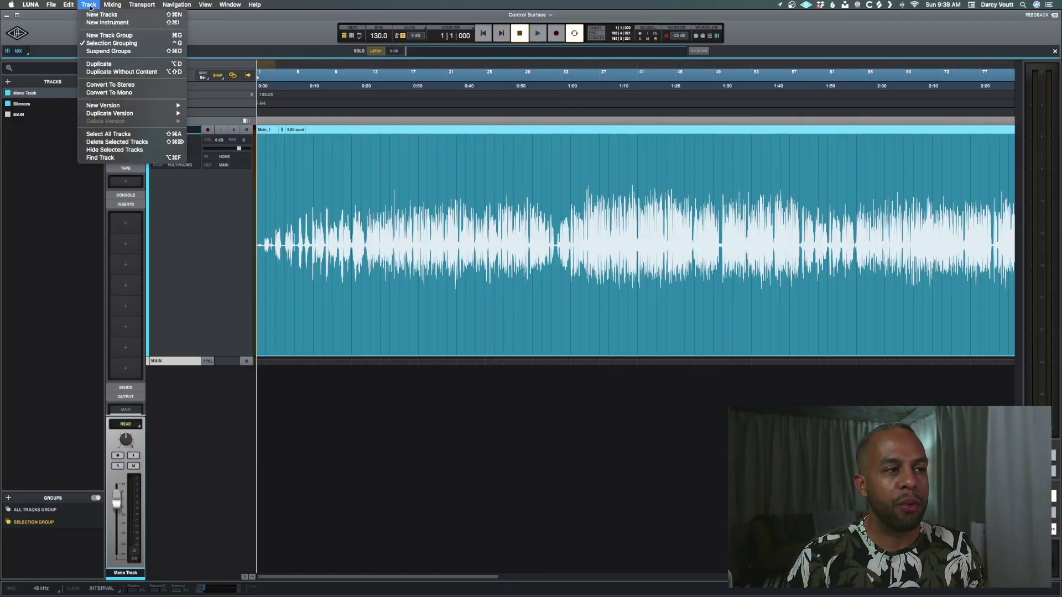
left_click(127, 87)
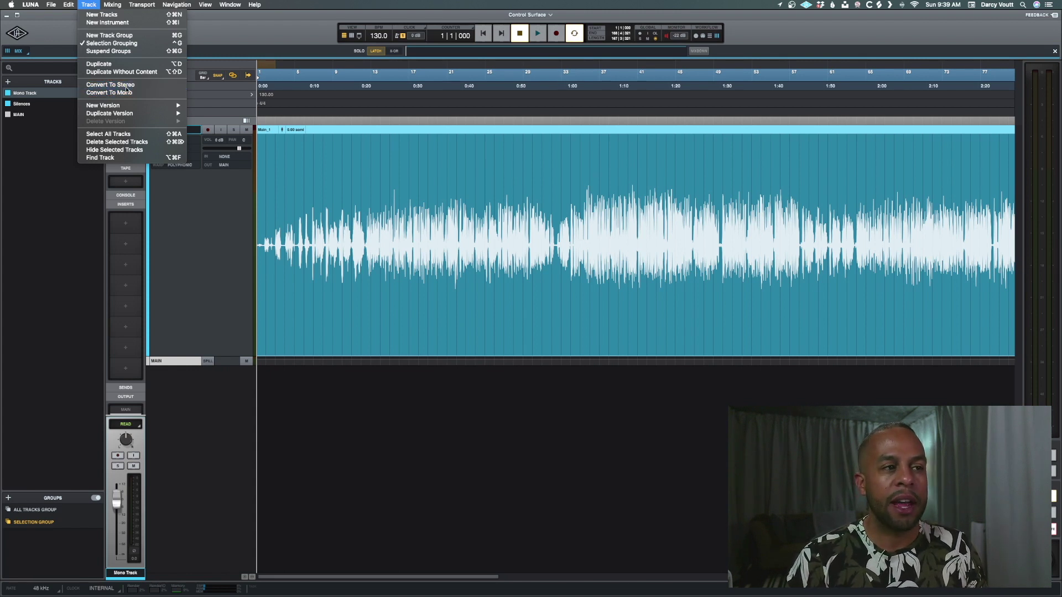
left_click(279, 186)
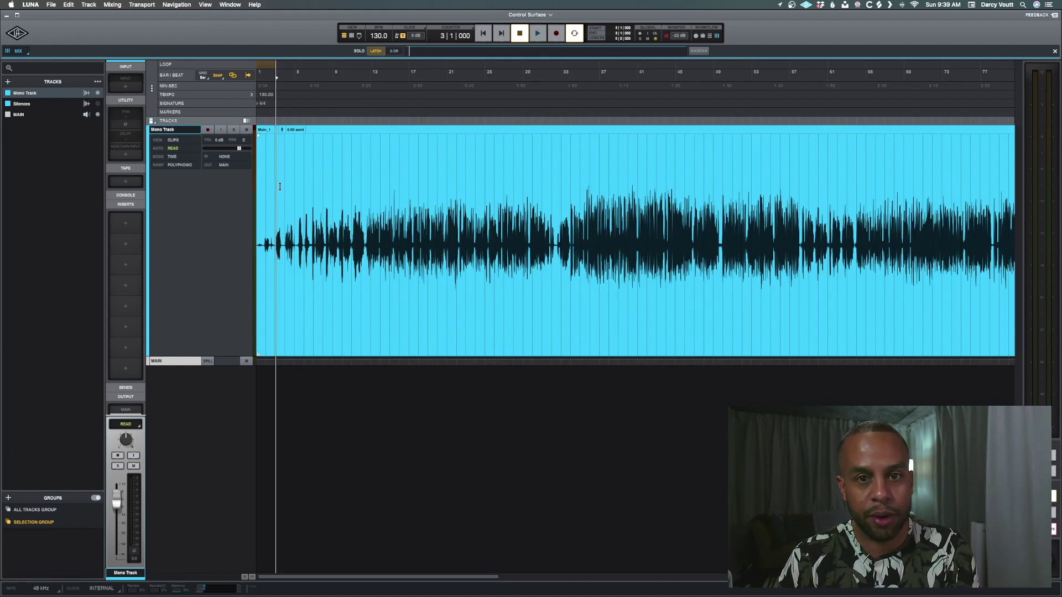
double_click(291, 271)
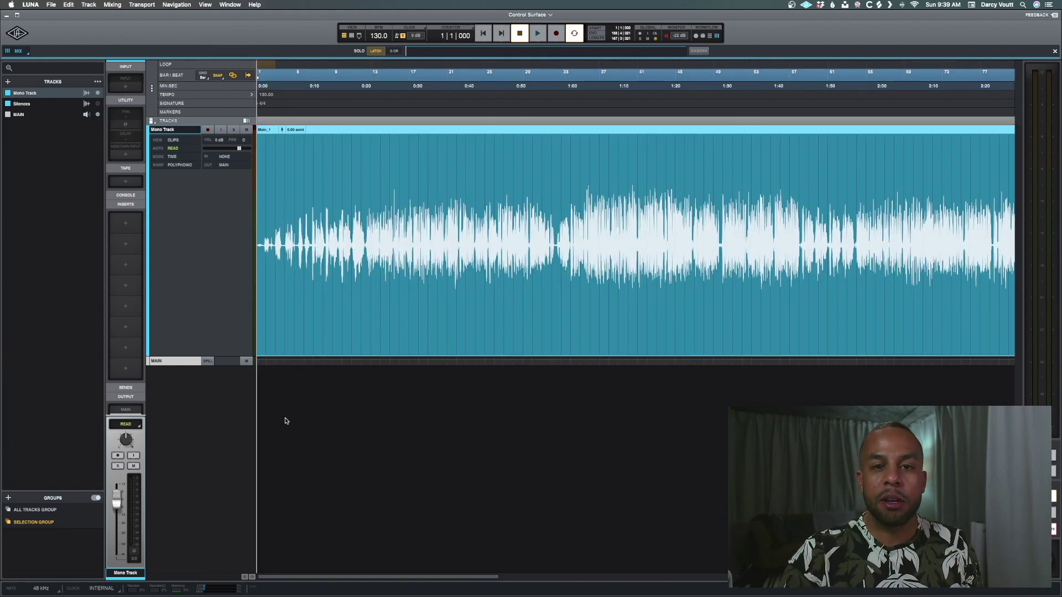
right_click(152, 127)
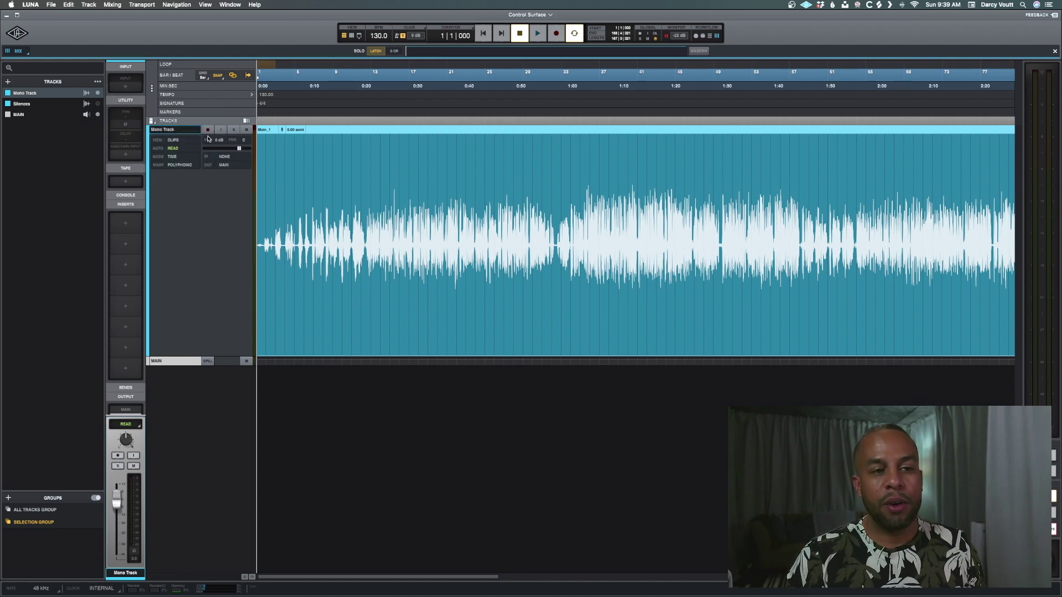
Duplicate the Mono Track, select both the original and the copy, and convert them to stereo.
left_click(208, 138)
left_click(354, 393, "shift")
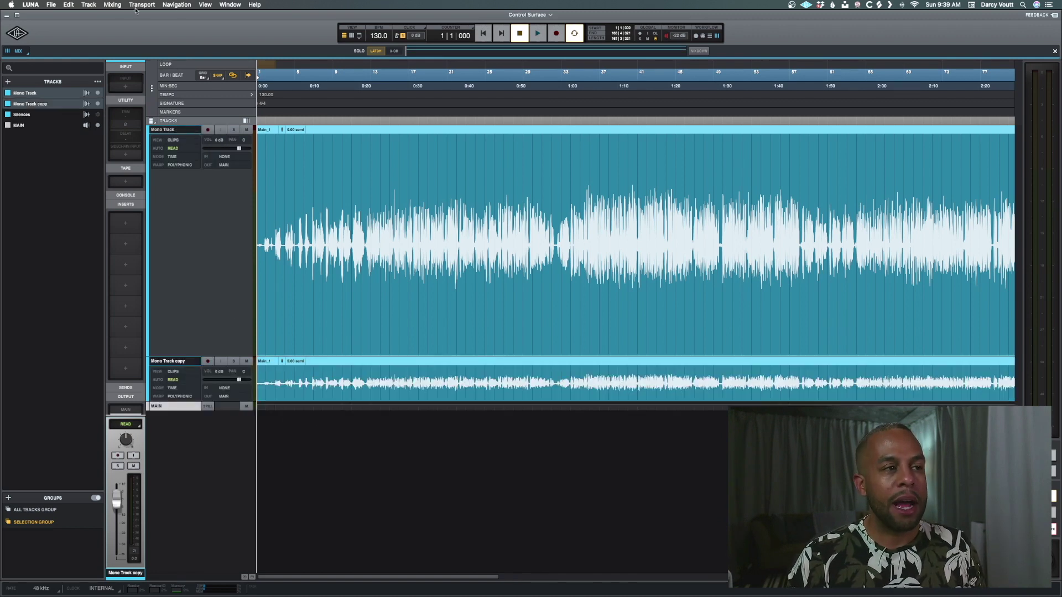
left_click(114, 5)
mouse_move(98, 5)
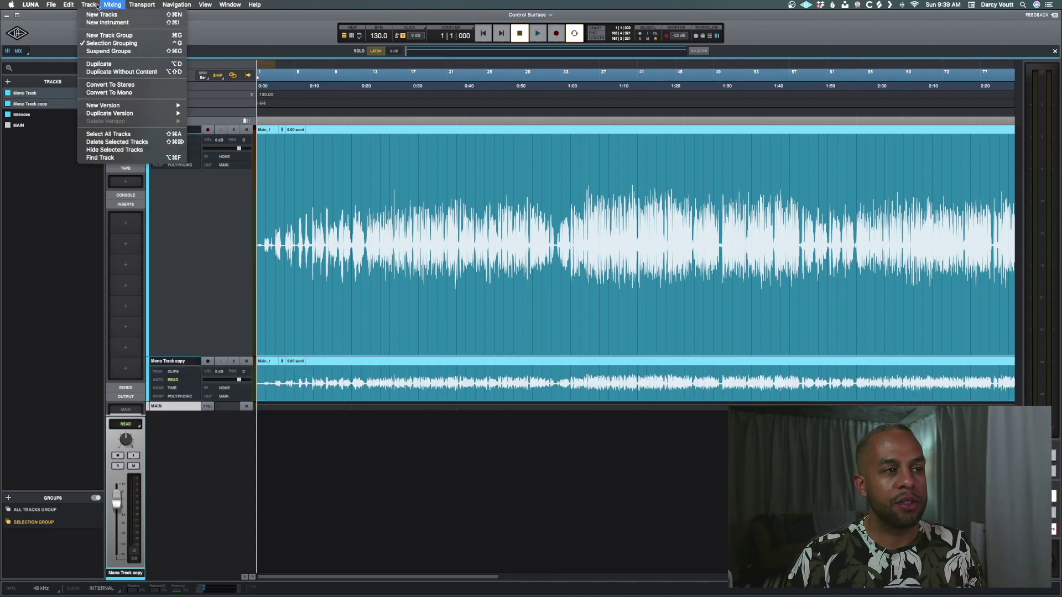
left_click(100, 87)
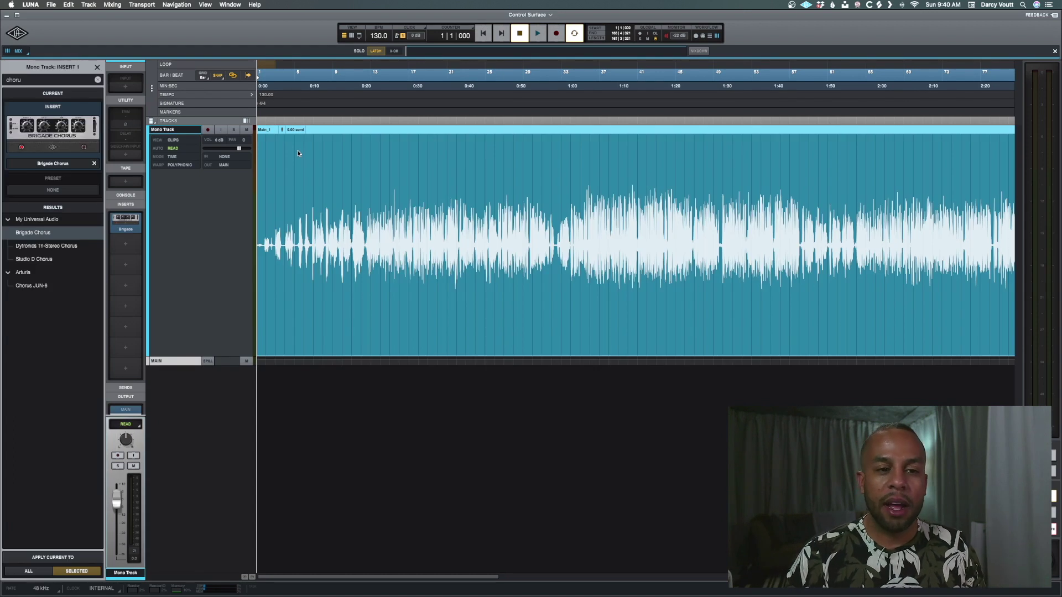
Look through the mixing commands and open the output routing options of the Mono Track.
left_click(112, 4)
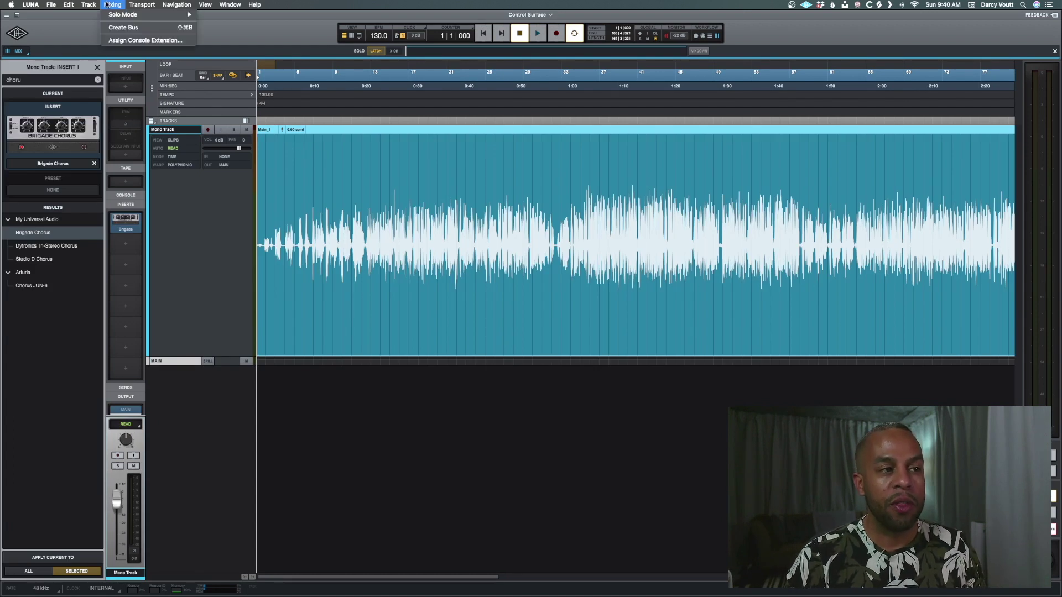
left_click(343, 208)
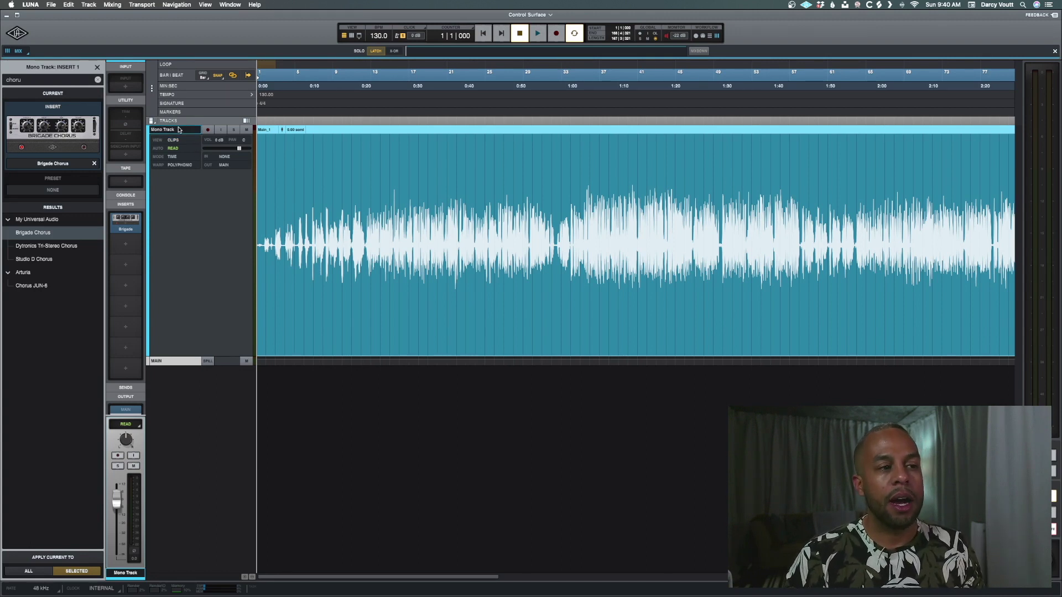
scroll(120, 379, "down", 2)
left_click(133, 367)
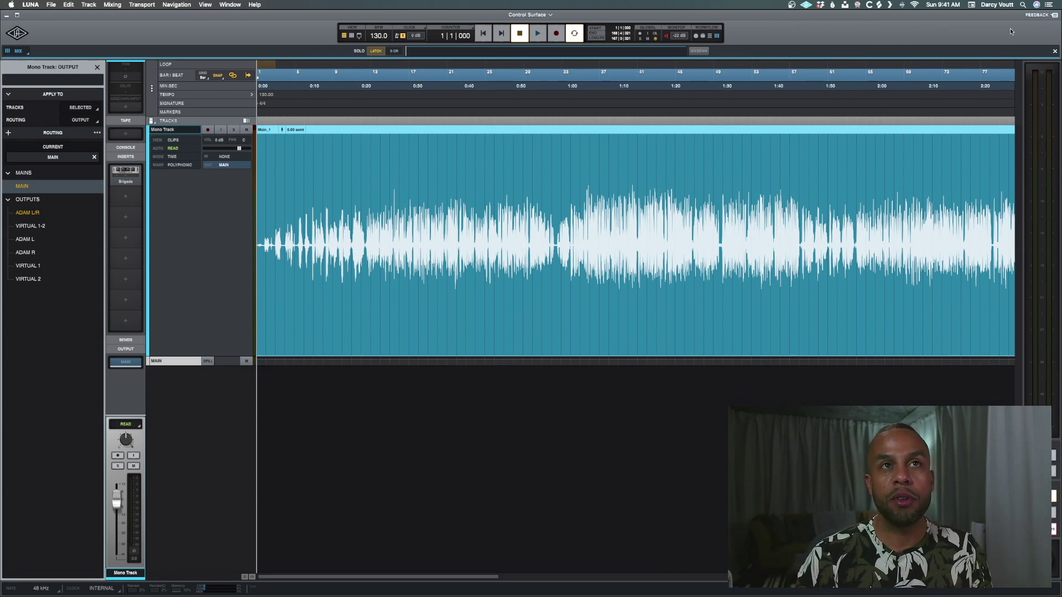
Open the feedback report form, look over its fields and close it without sending anything.
left_click(1039, 15)
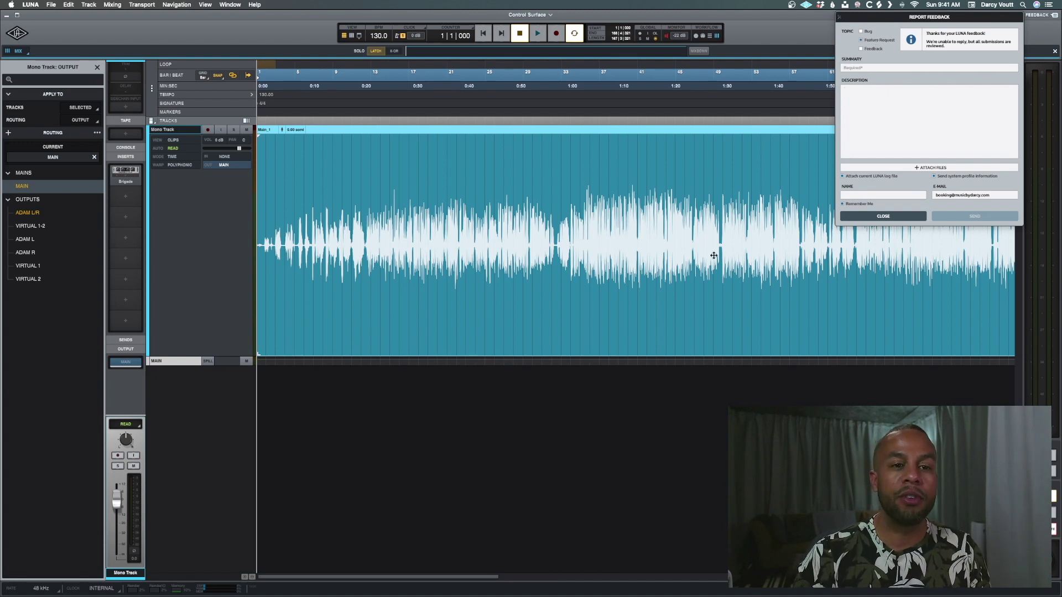
left_click(853, 218)
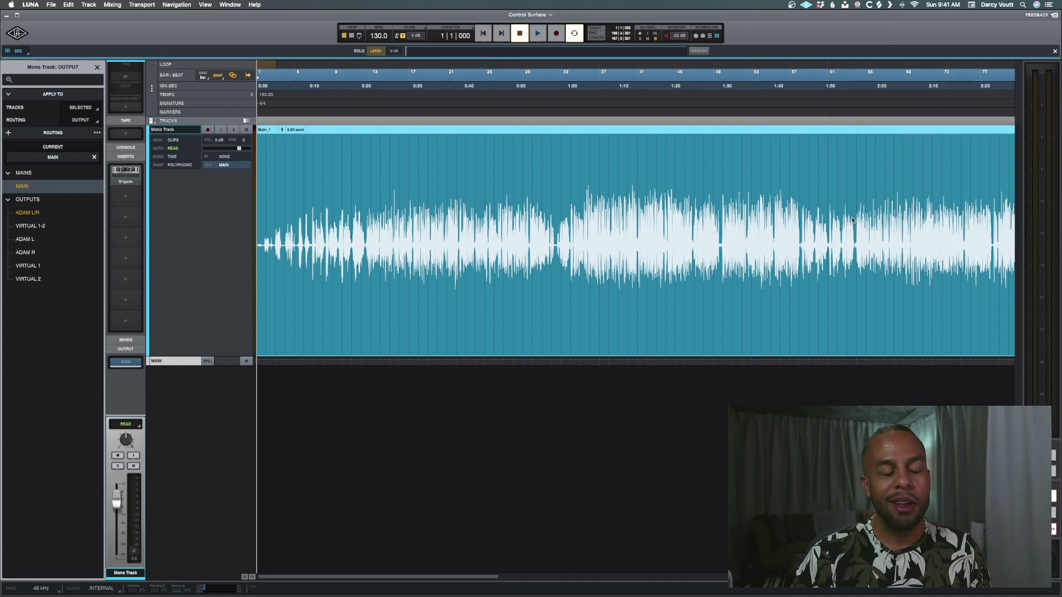